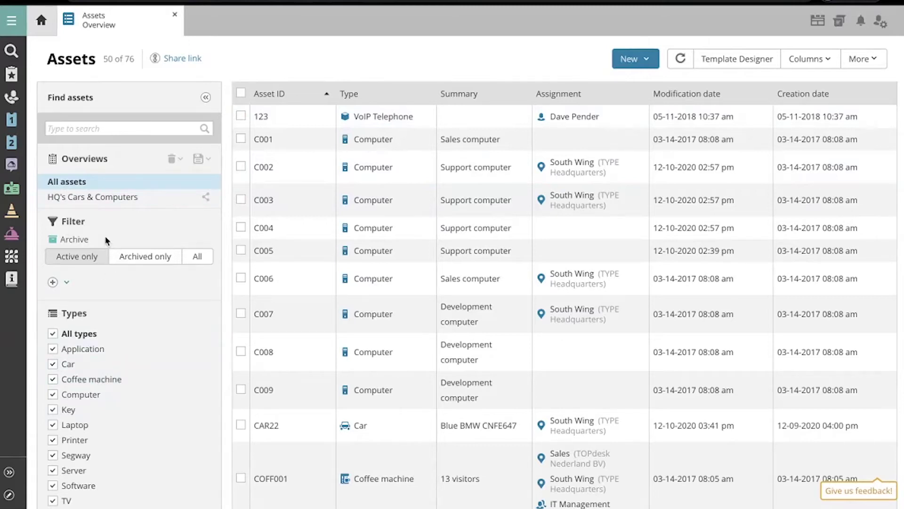
- Show the HQ's Cars & Computers saved overview and open its More actions list
{"action": "left_click", "coordinate": [108, 200]}
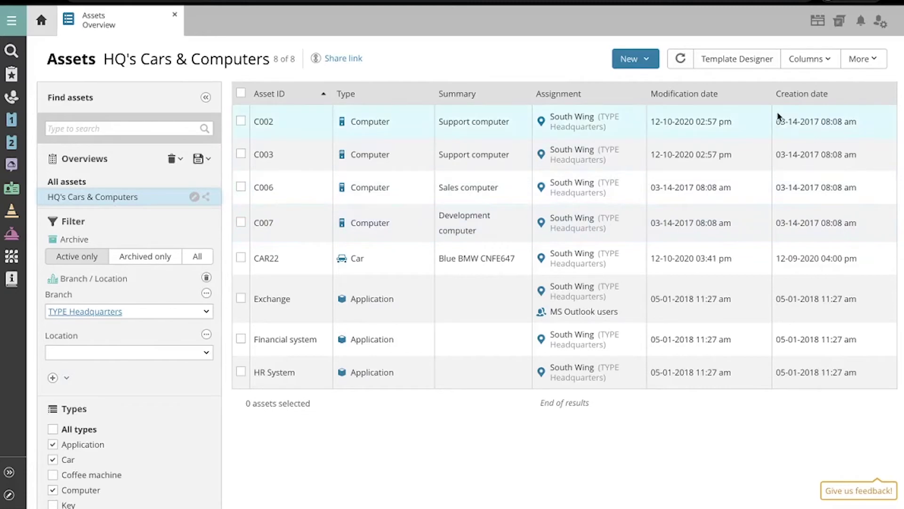
{"action": "left_click", "coordinate": [874, 66]}
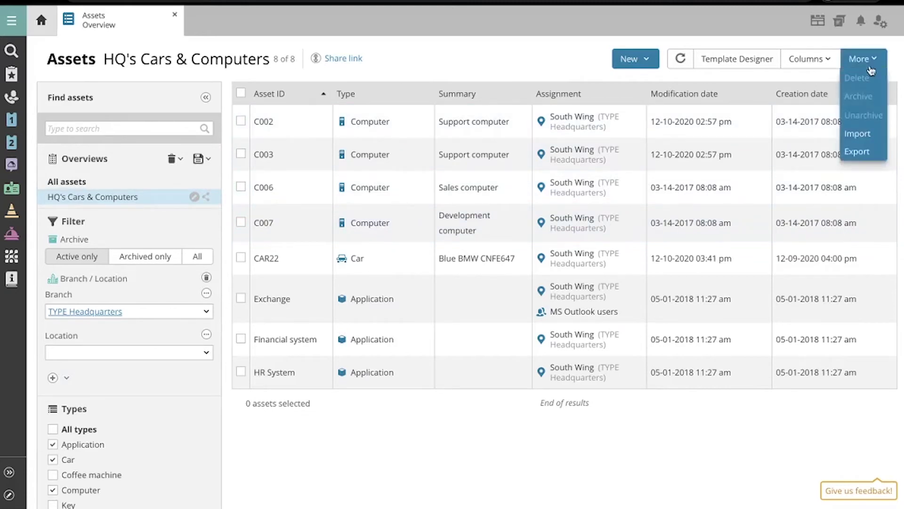
- Export all assets with all fields and labels to an Asset-export .xlsx file
{"action": "left_click", "coordinate": [857, 152]}
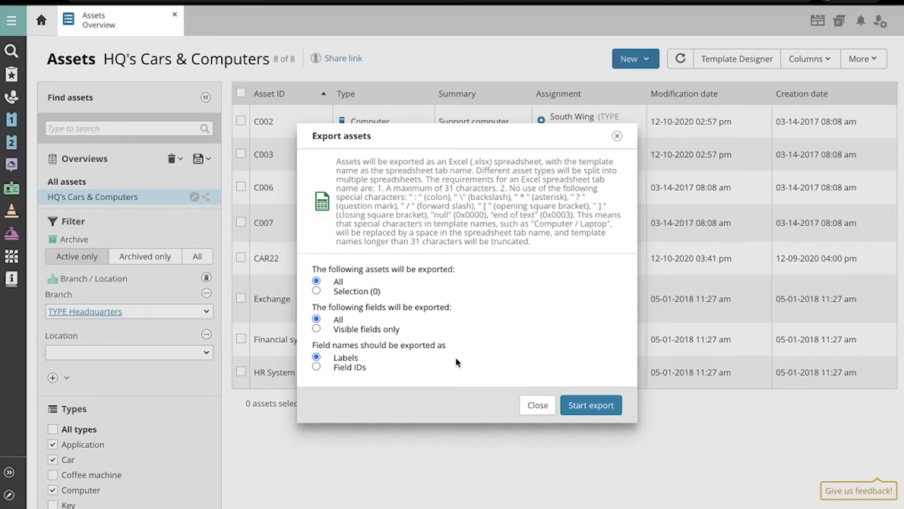
{"action": "left_click", "coordinate": [592, 407]}
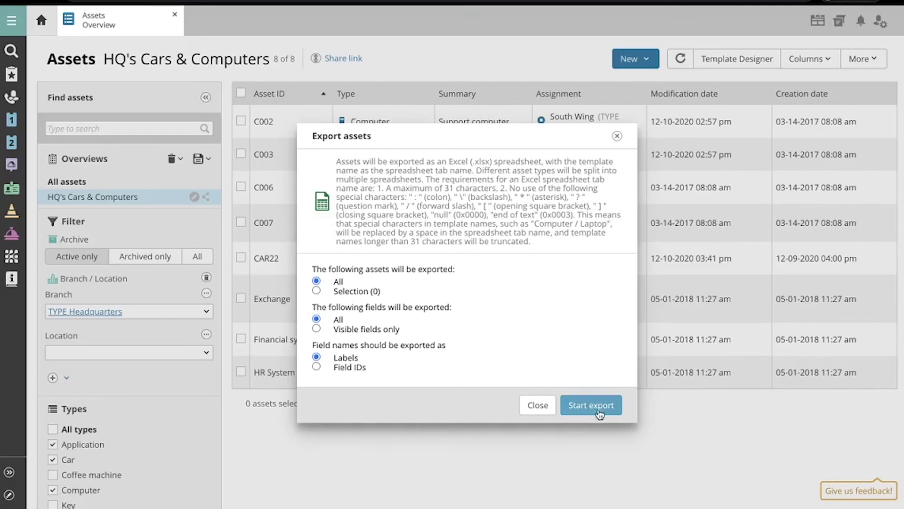
{"action": "left_click", "coordinate": [598, 412]}
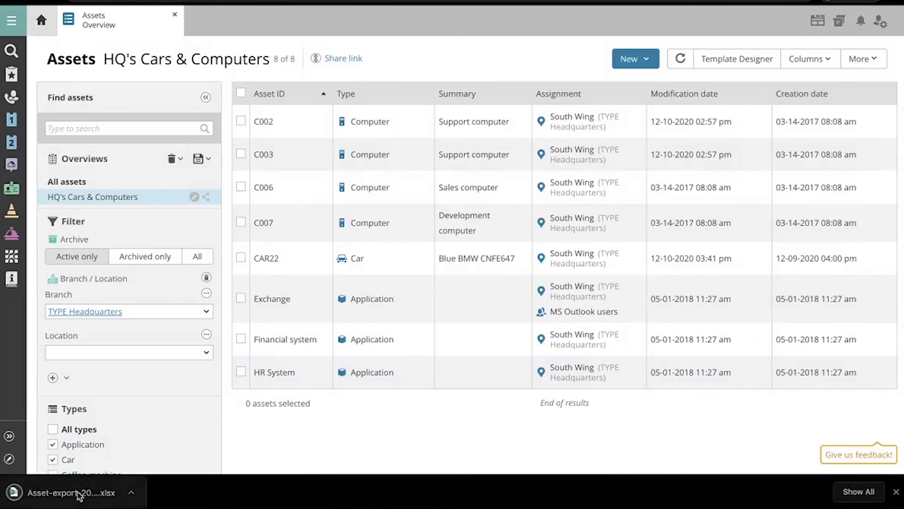
- Open the downloaded Asset-export spreadsheet in Excel and autofit column F
{"action": "left_click", "coordinate": [79, 494]}
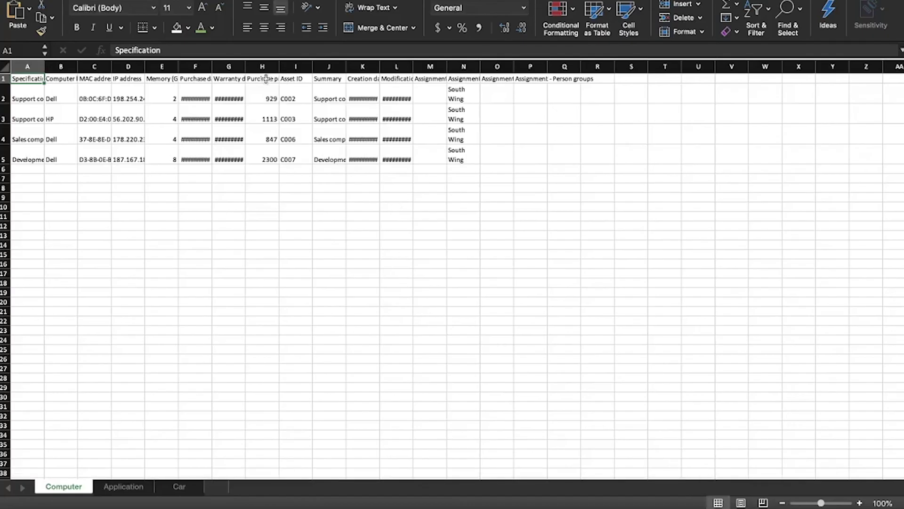
{"action": "double_click", "coordinate": [213, 66]}
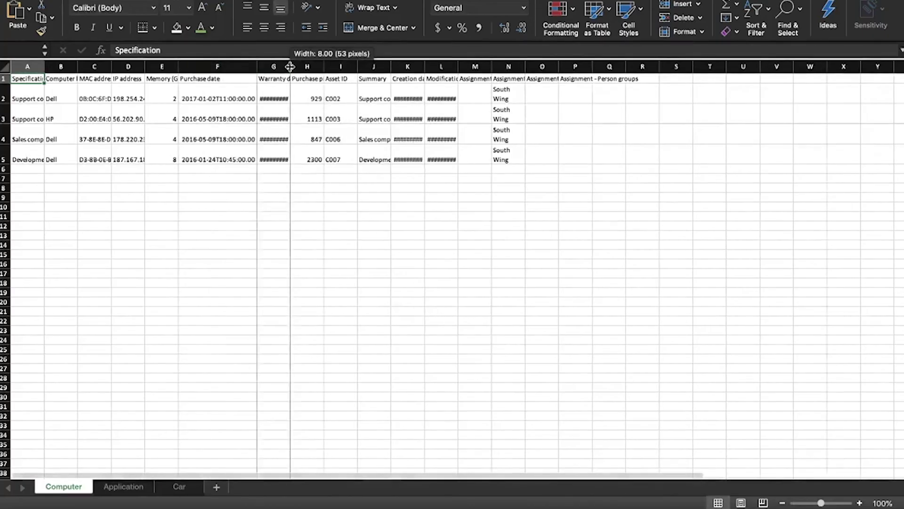